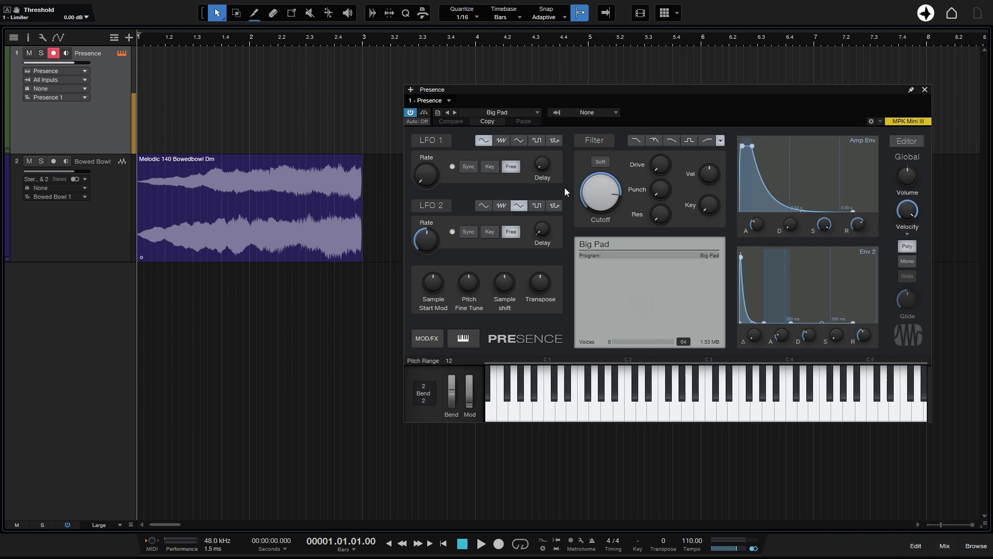
Select the Bowed Bowl track and play the song briefly, stopping within the first bar.
left_click(57, 237)
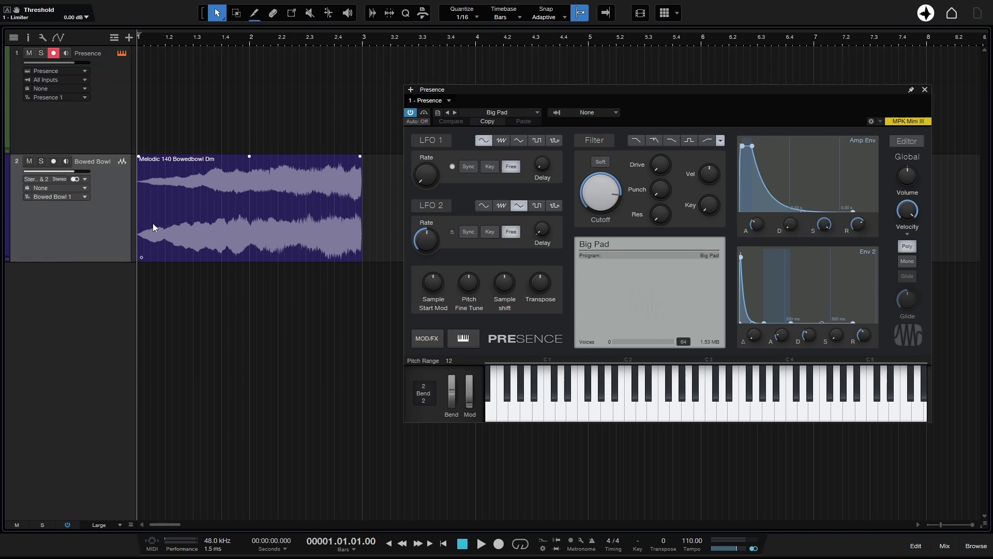
key("space")
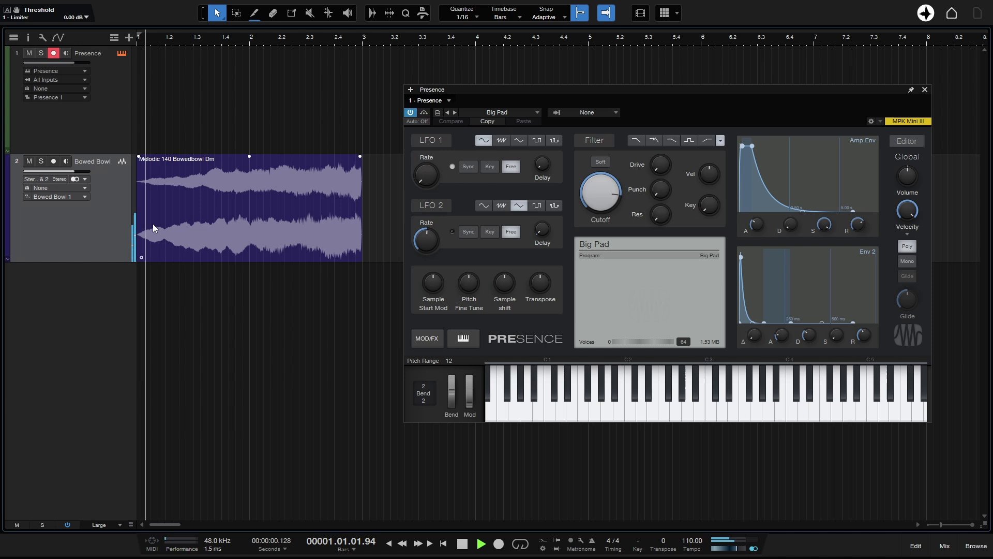
key("space")
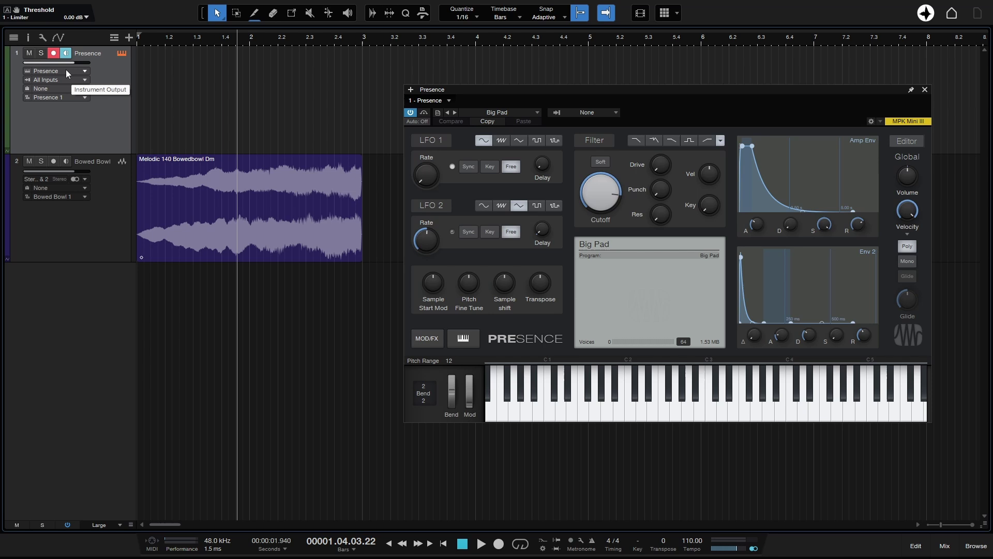
Confirm the Presence track keeps Presence as its instrument and show the Instruments browser.
left_click(78, 70)
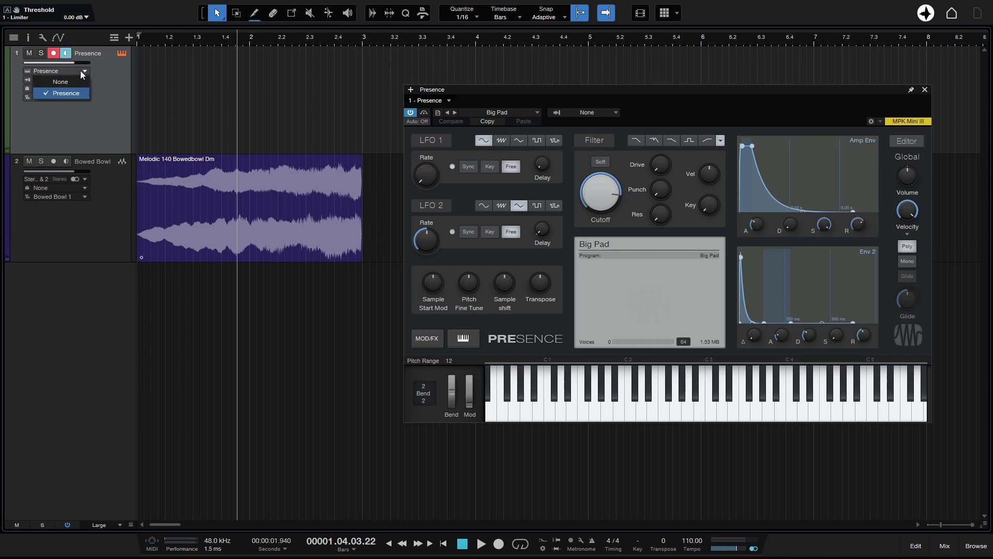
left_click(116, 70)
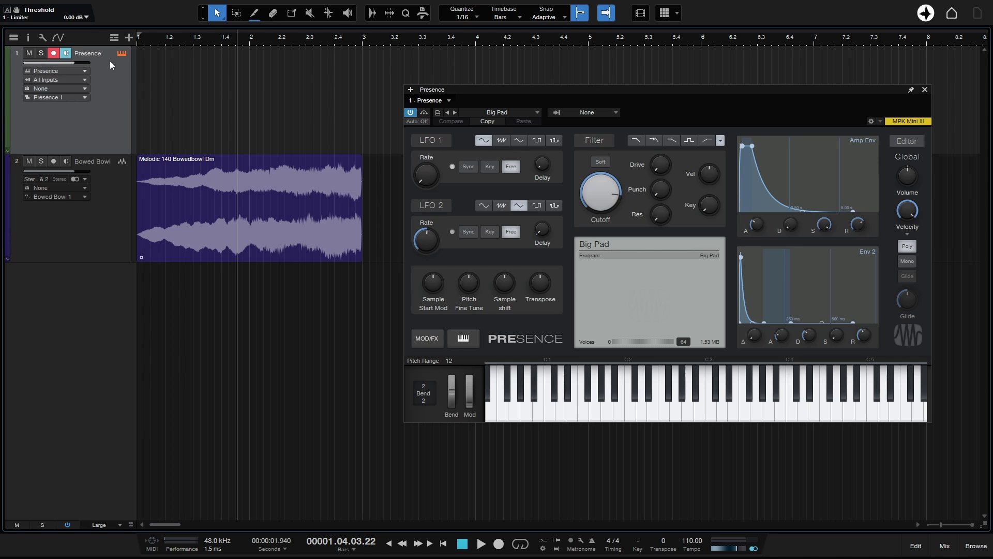
left_click(976, 546)
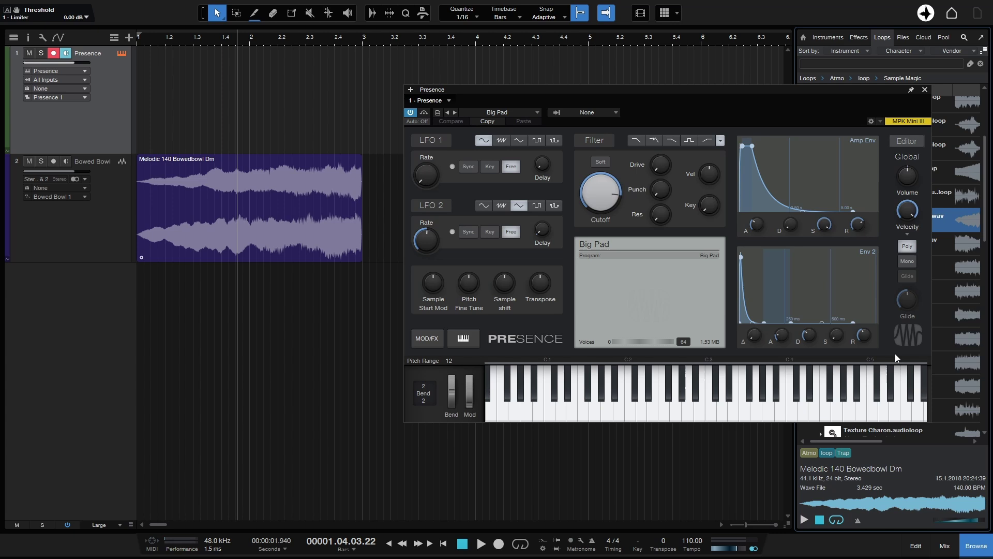
left_click(828, 37)
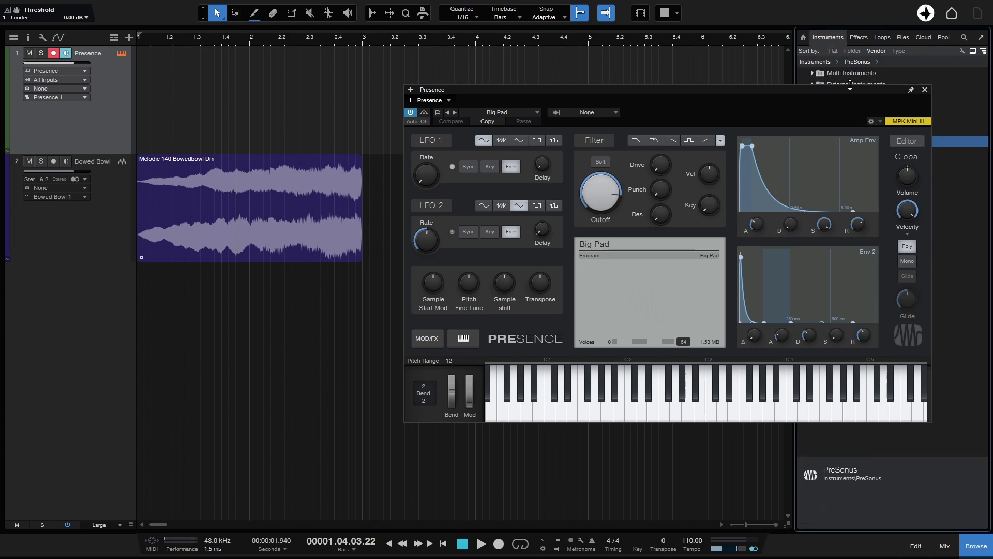
left_click(925, 90)
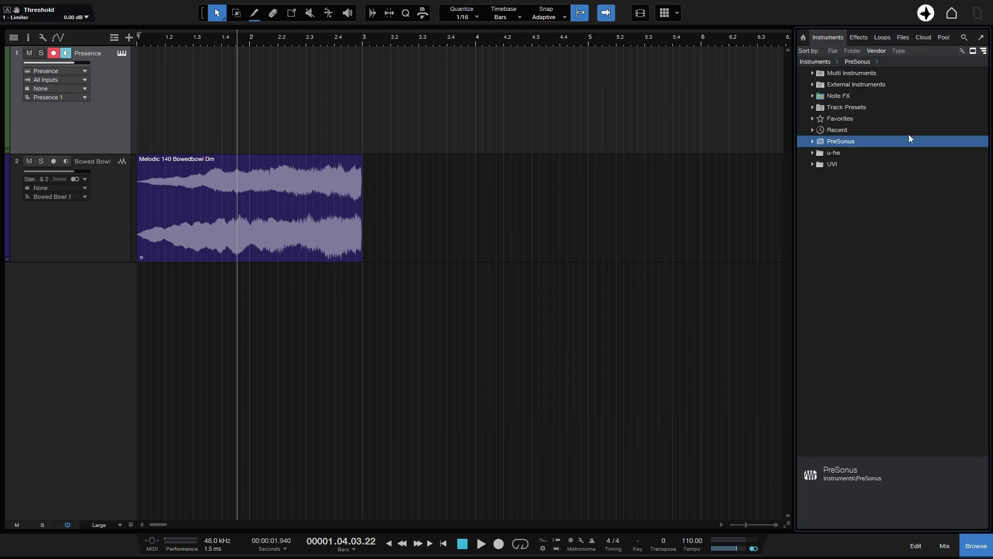
Add a PreSonus Impact track loaded with the Atmospheric Tech kit, then close its editor and the browser.
left_click(813, 141)
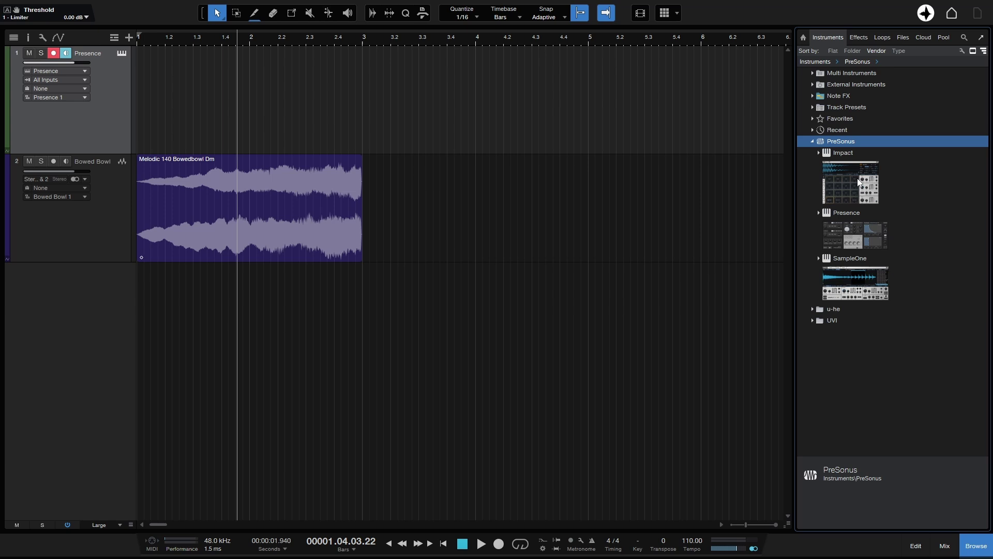
left_click_drag(859, 182, 272, 370)
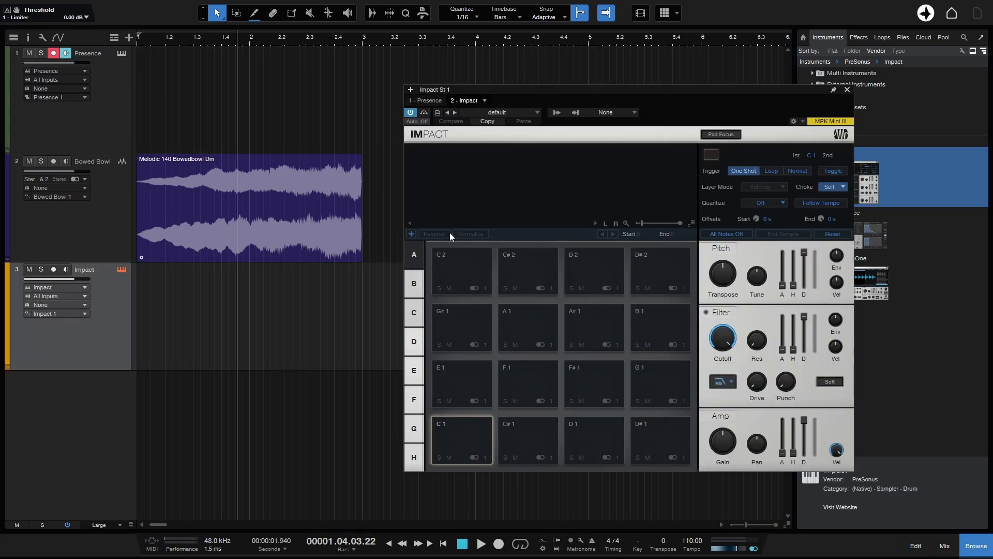
left_click(507, 114)
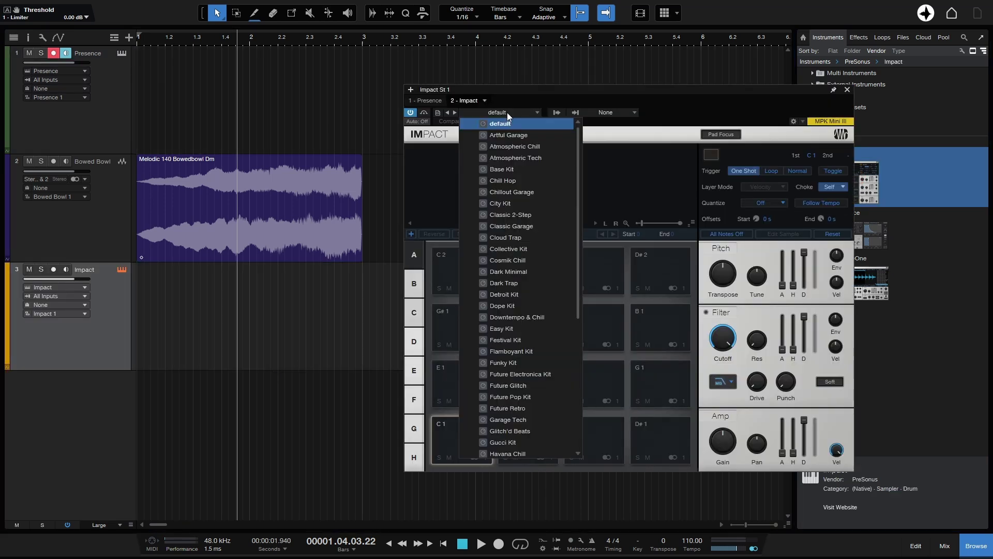
left_click(510, 158)
left_click(848, 89)
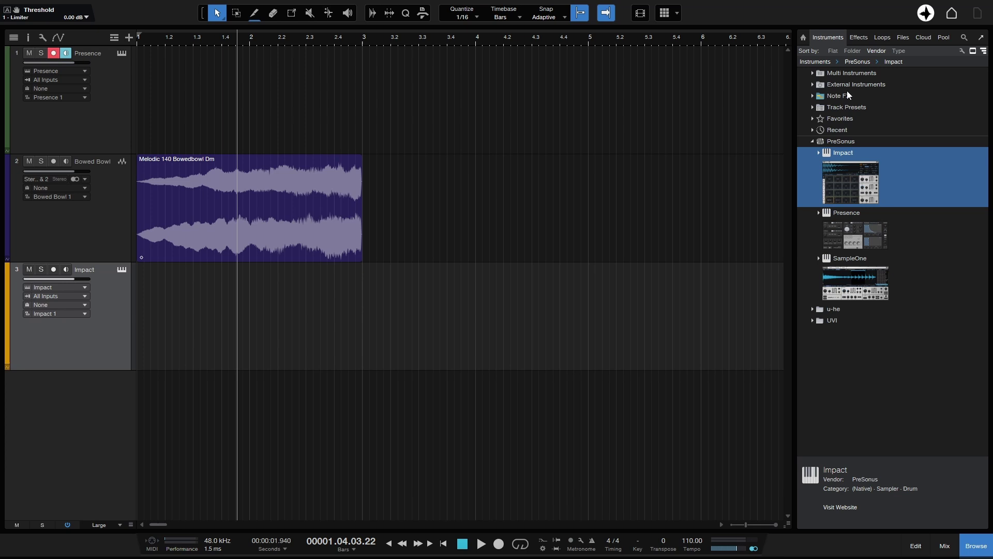
left_click(983, 544)
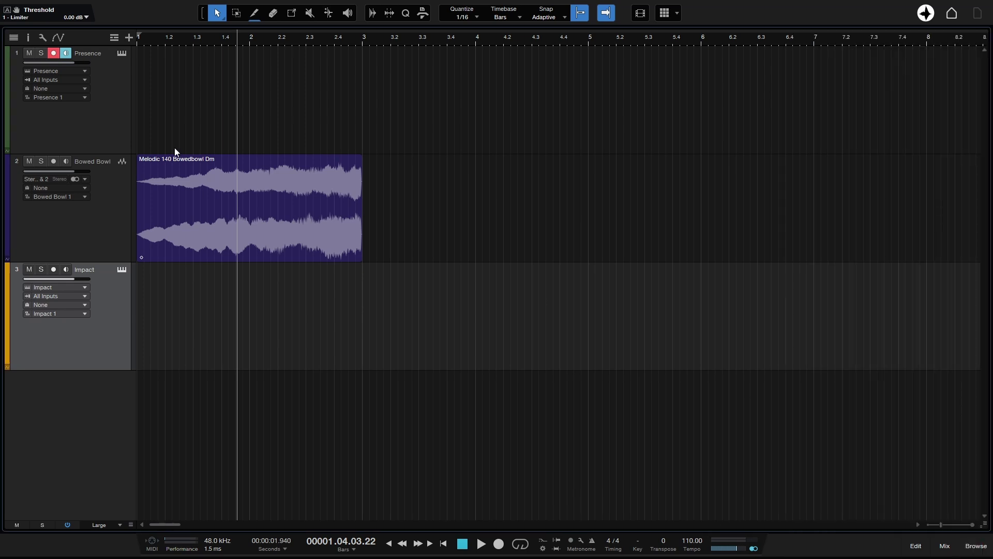
Retarget the Presence track's instrument to Impact and bring up the Impact editor.
left_click(114, 134)
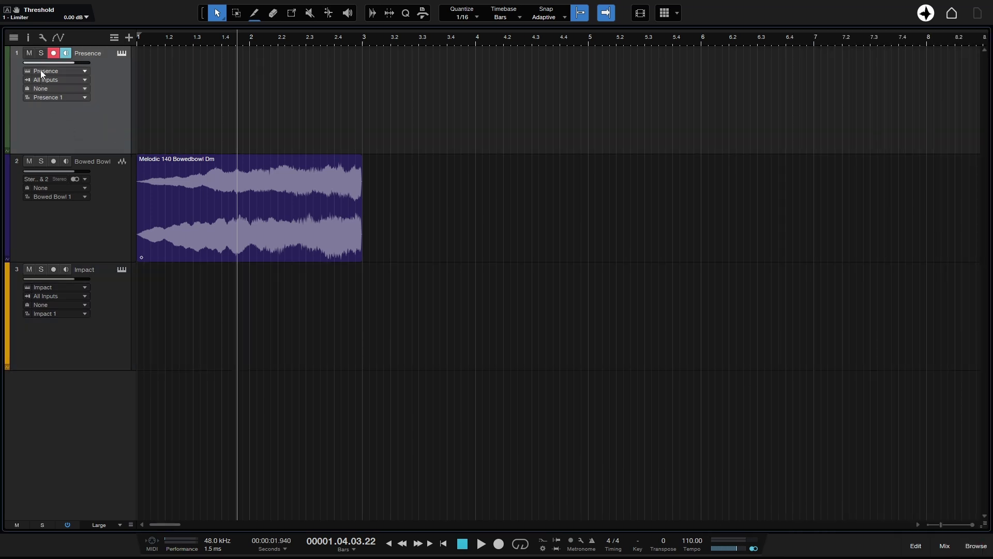
left_click(63, 71)
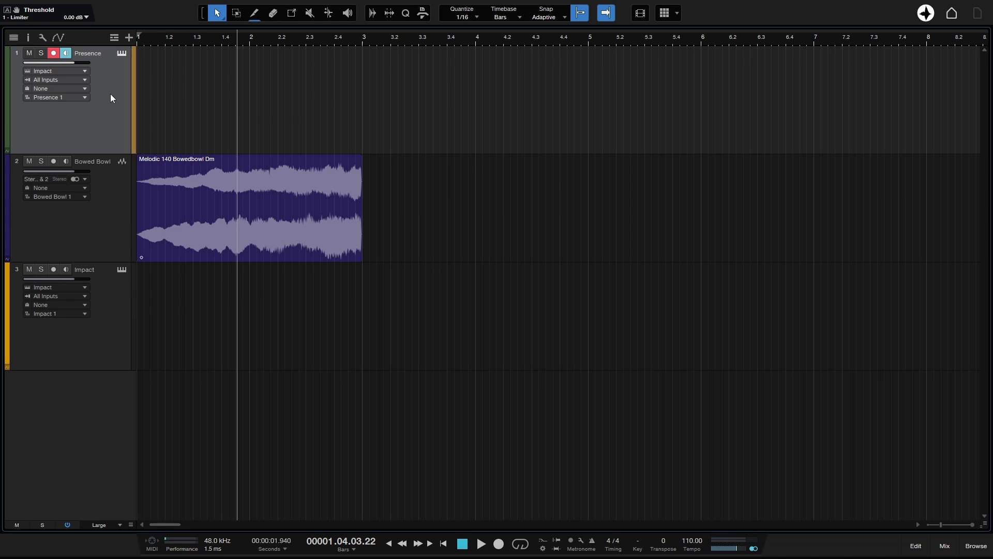
left_click(121, 269)
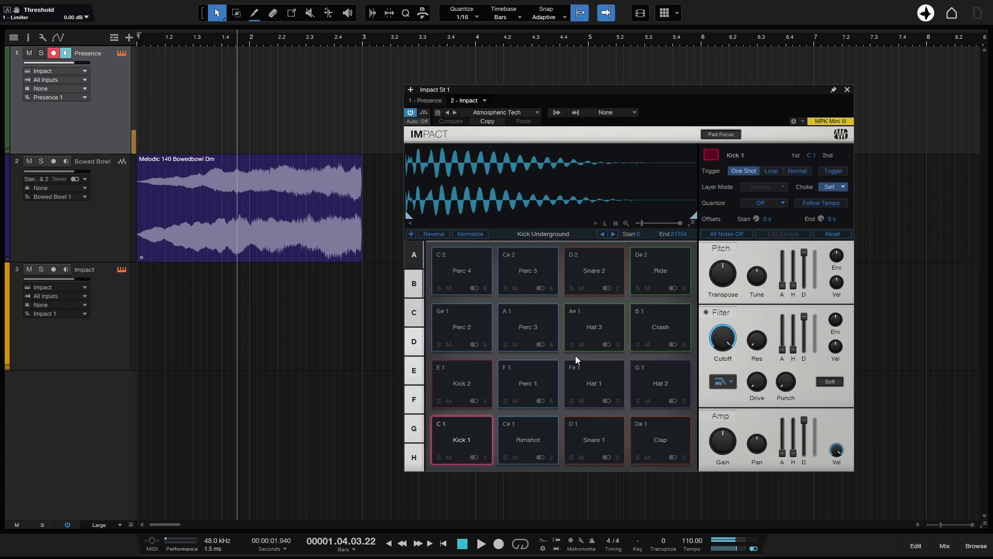
Set track 1's instrument target back to Presence.
left_click(59, 71)
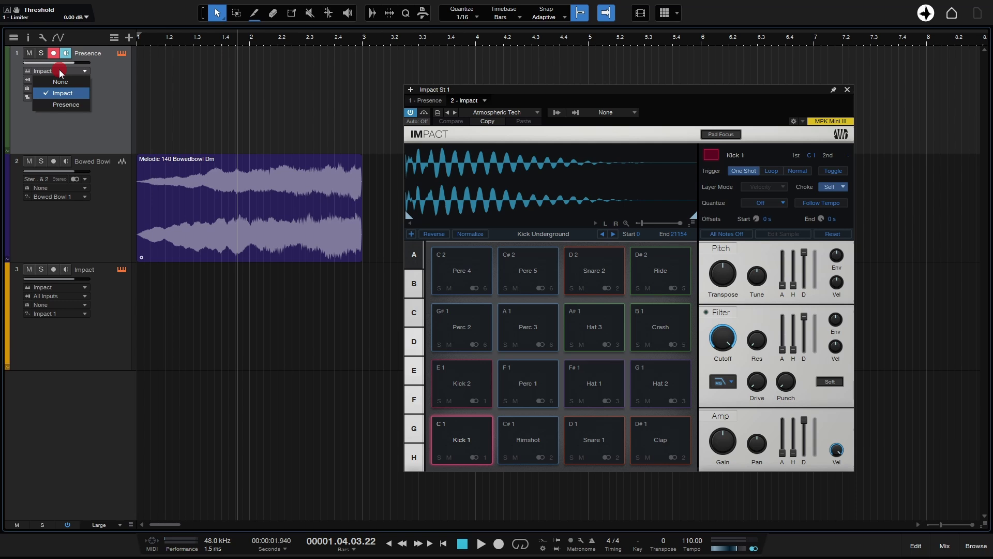
left_click(60, 104)
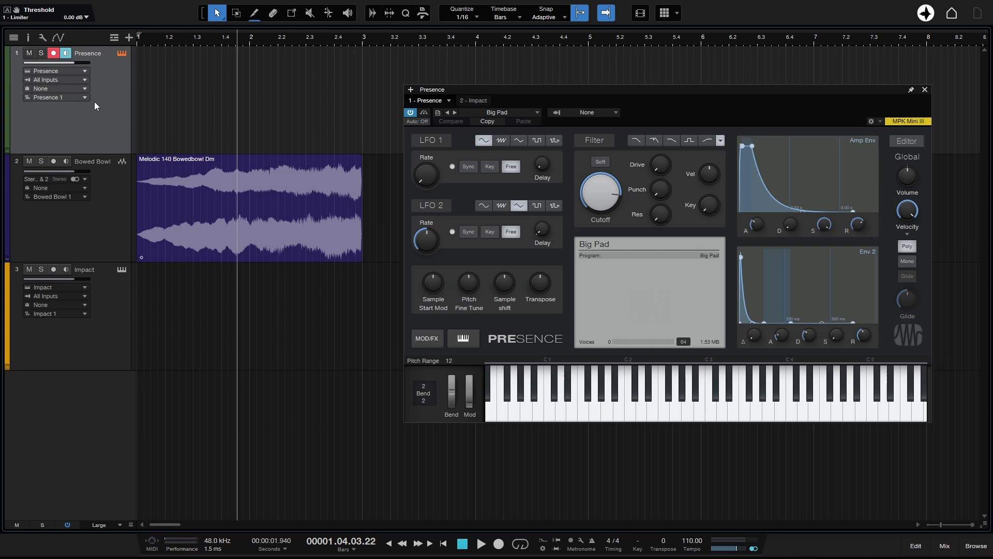
Limit the Presence track's input to MPK Mini III and play T, W, R, Q on the QWERTY keyboard.
left_click(76, 78)
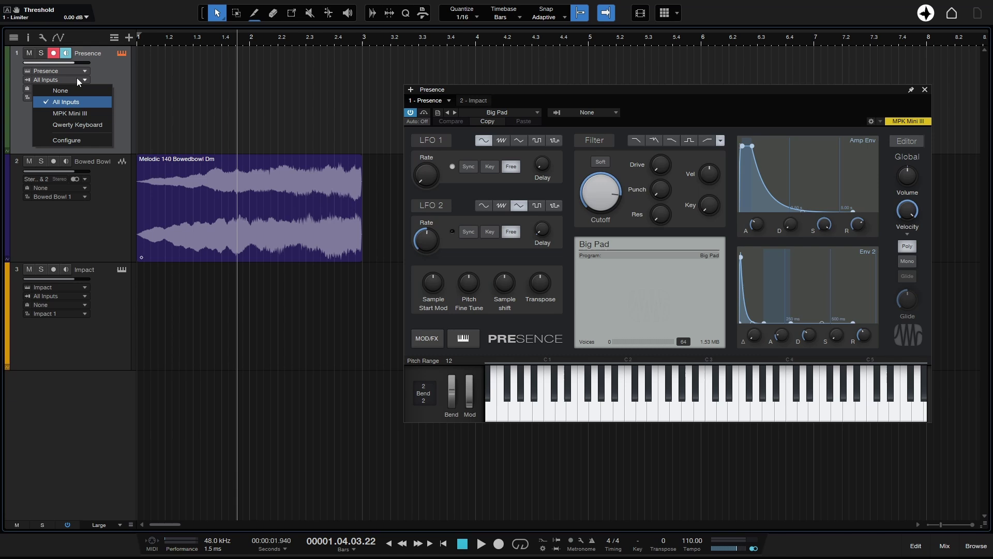
left_click(92, 113)
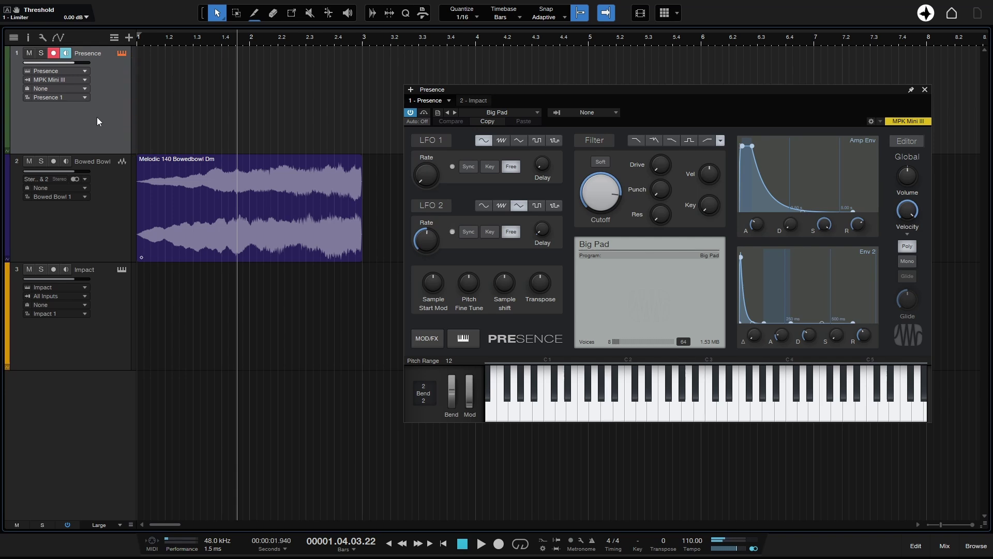
key("shift+alt+k")
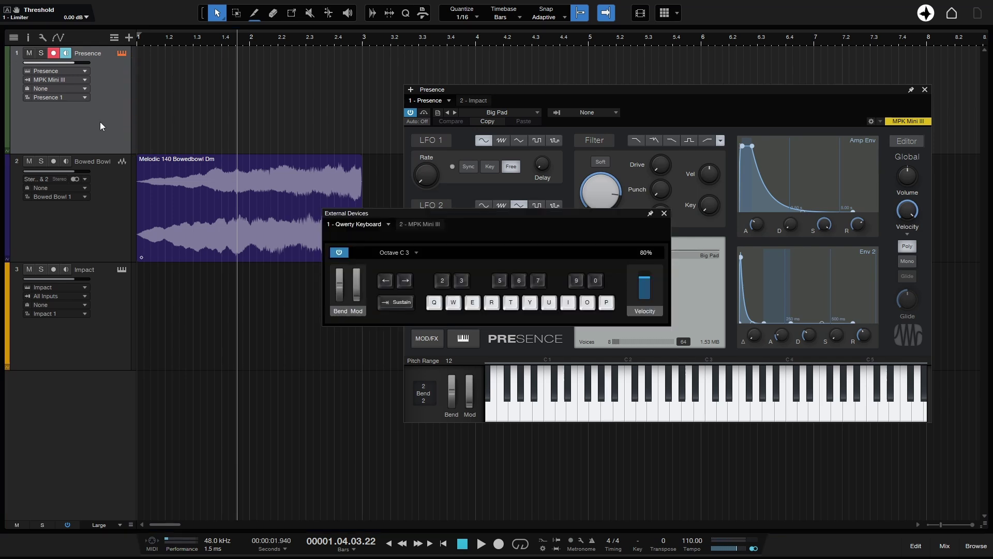
left_click_drag(547, 214, 254, 288)
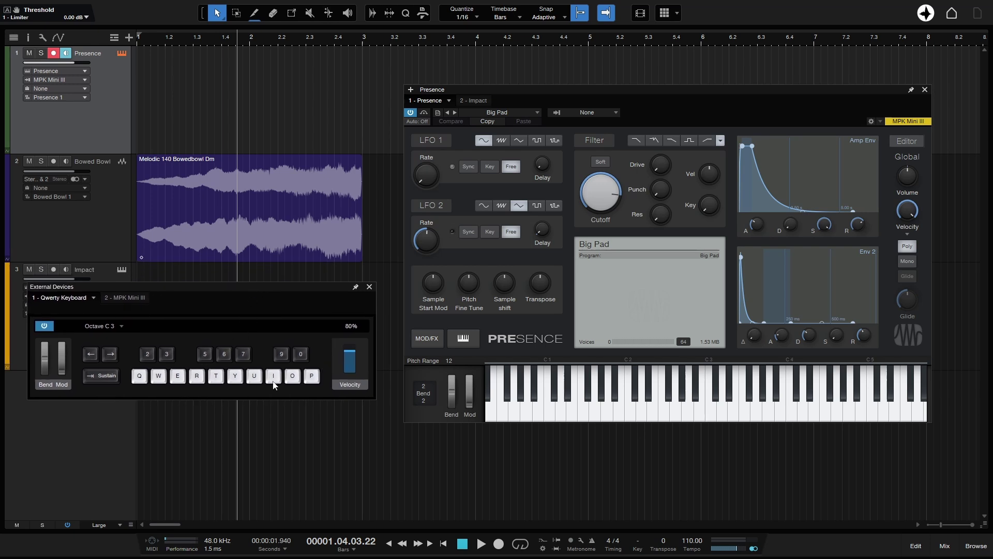
key("t")
key("w")
key("r")
key("q")
Set the track input back to All Inputs, play T, W, Q, and close the virtual keyboard.
left_click(71, 80)
left_click(63, 101)
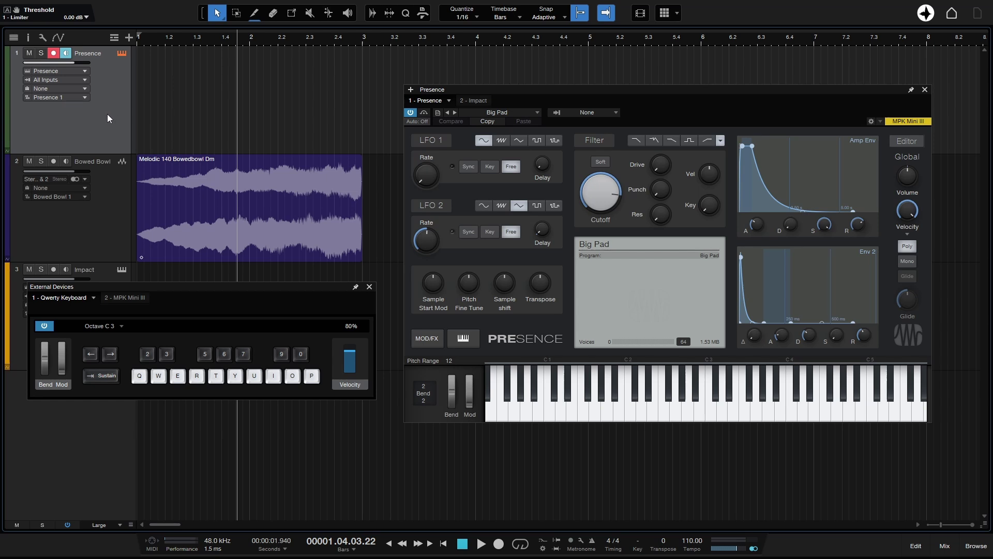
key("t")
key("w")
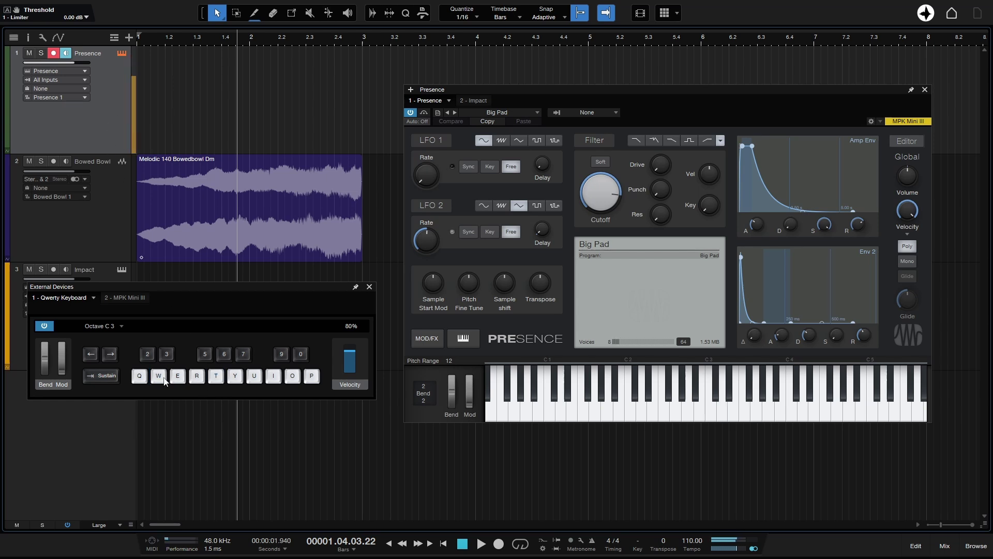
key("q")
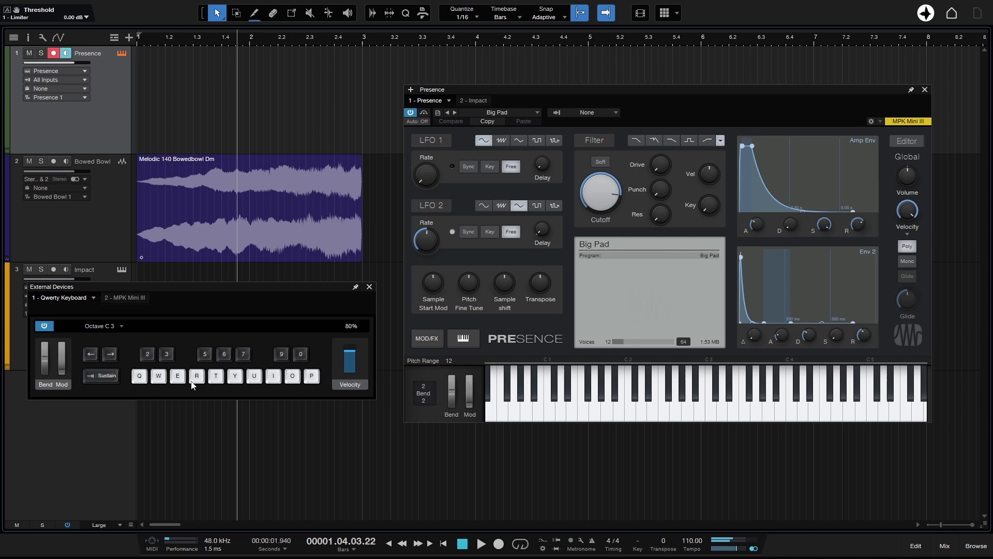
mouse_move(342, 228)
left_click(368, 286)
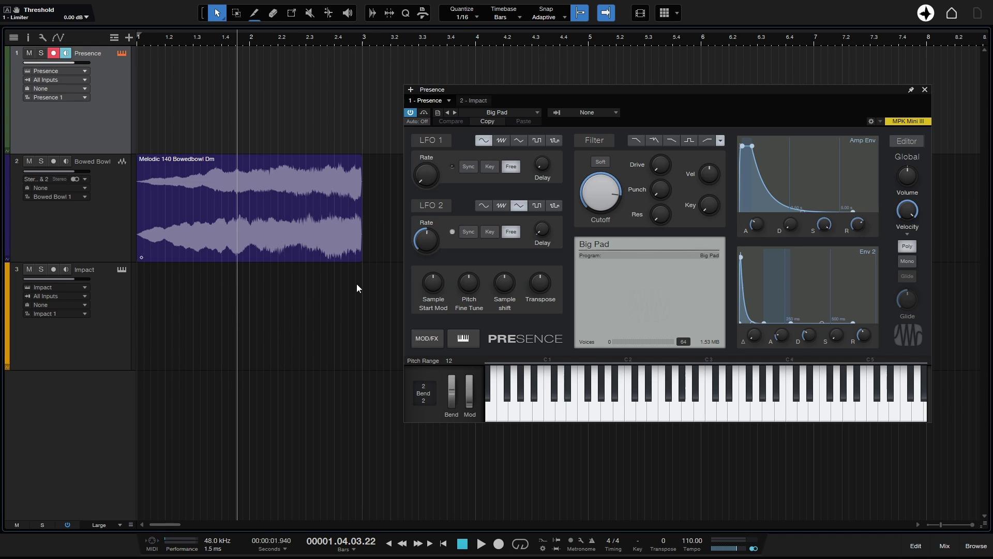
Toggle Presence's bypass and power off and back on, leaving it active, then close its editor.
left_click(424, 113)
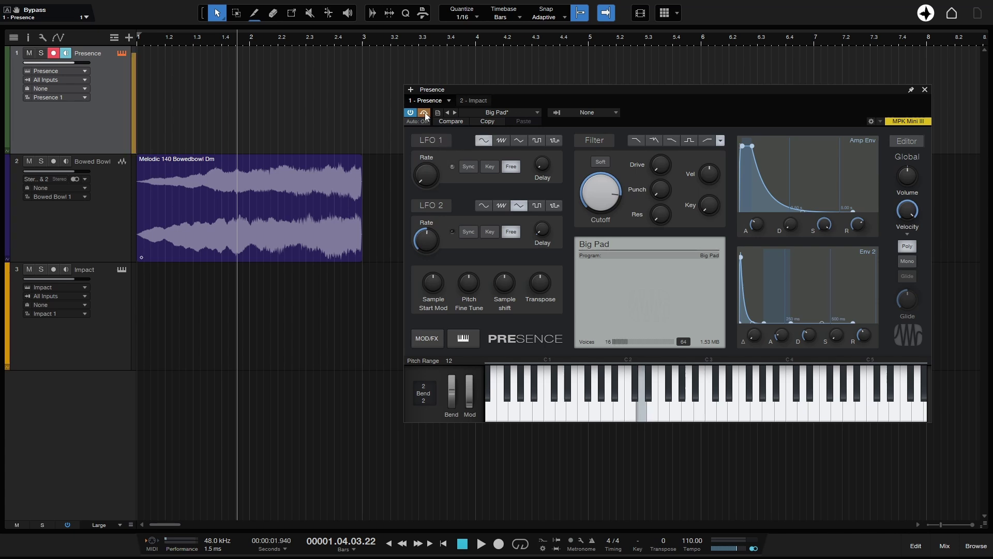
left_click(424, 113)
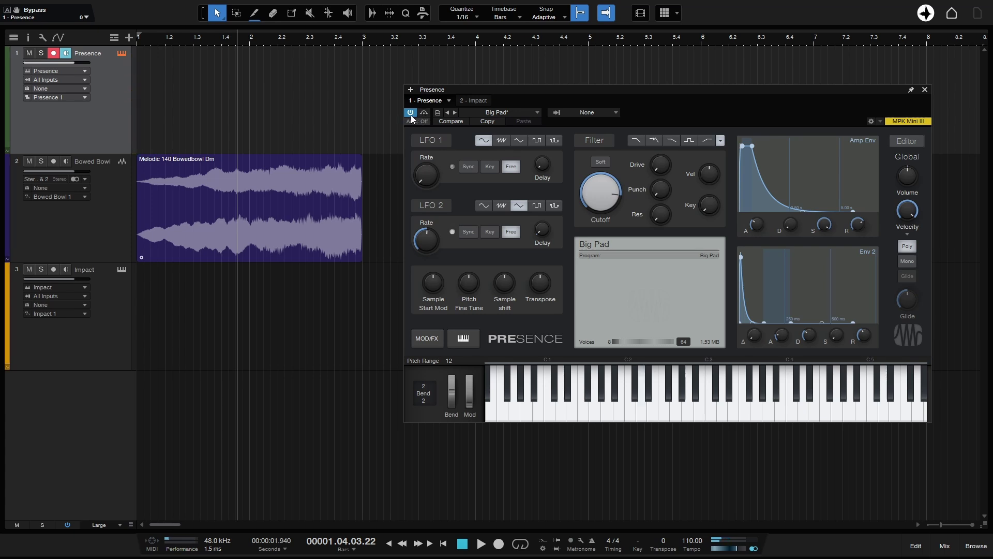
left_click(410, 112)
left_click(411, 114)
left_click(925, 90)
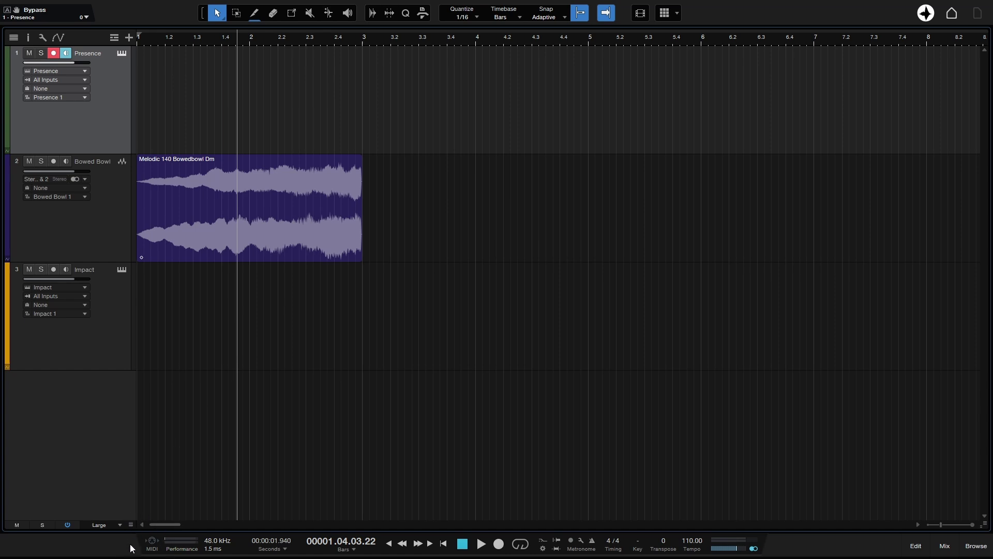
Open the MIDI Monitor from the status bar and nudge it right and down.
left_click(151, 551)
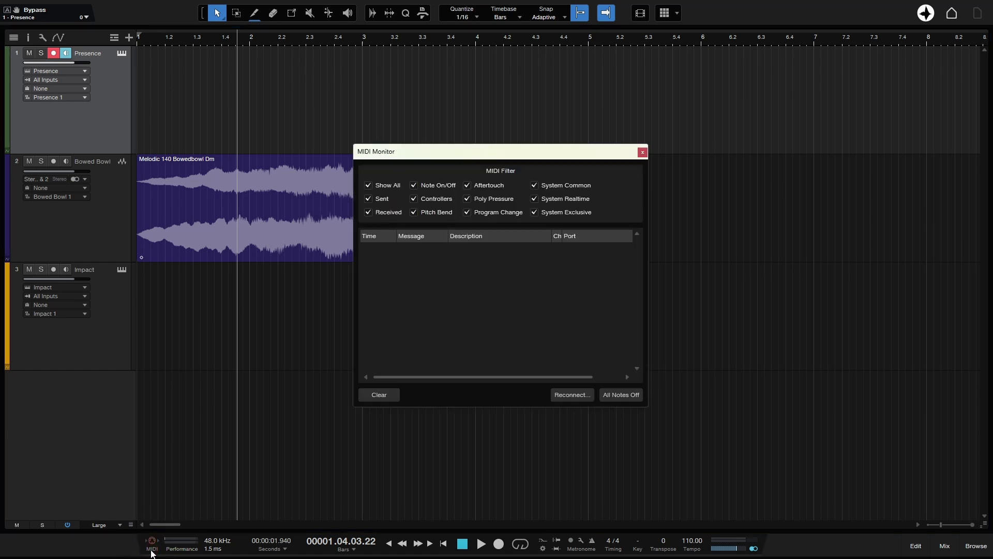
left_click_drag(489, 151, 589, 164)
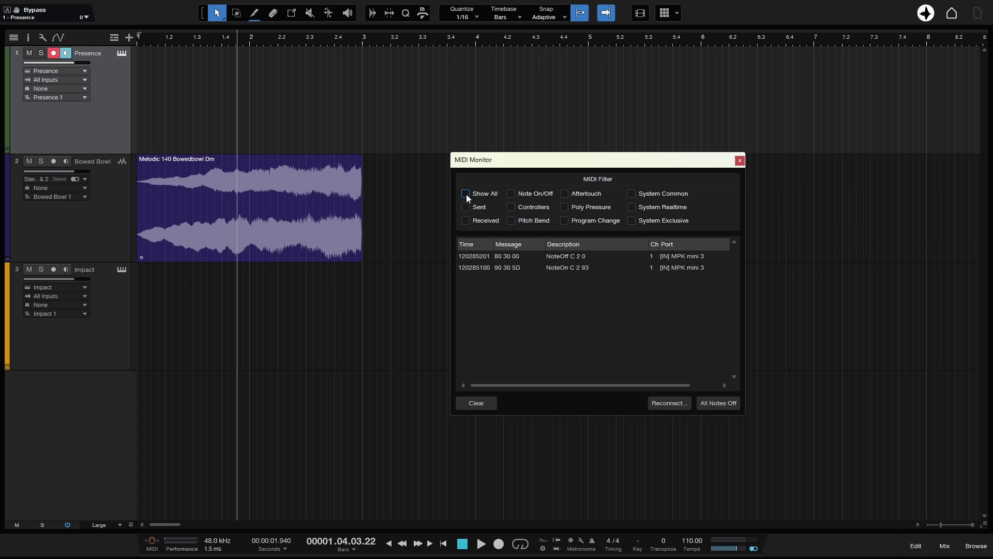
Filter the MIDI Monitor to Note On/Off, Sent and Received, then clear, show all, and close it.
left_click(512, 193)
left_click(464, 221)
left_click(464, 207)
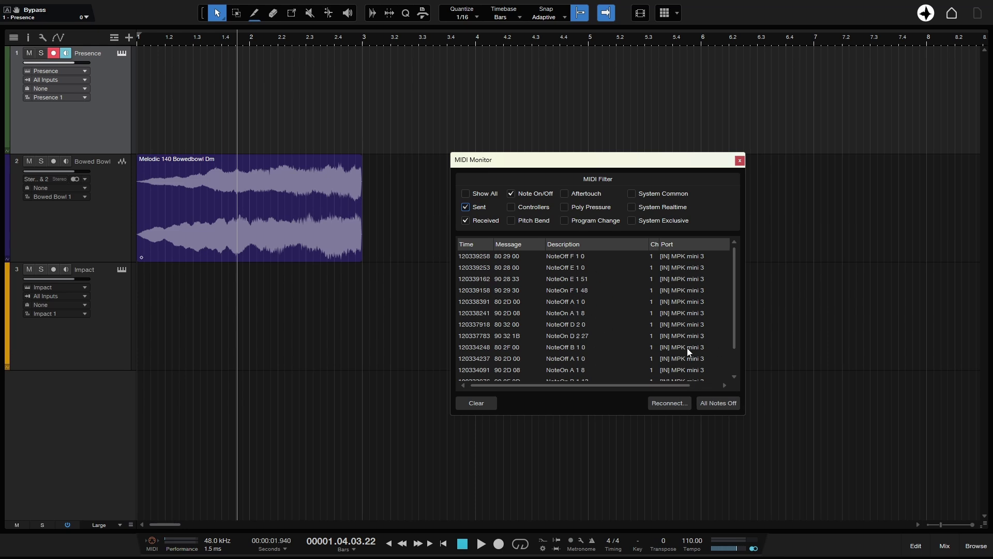
left_click(476, 405)
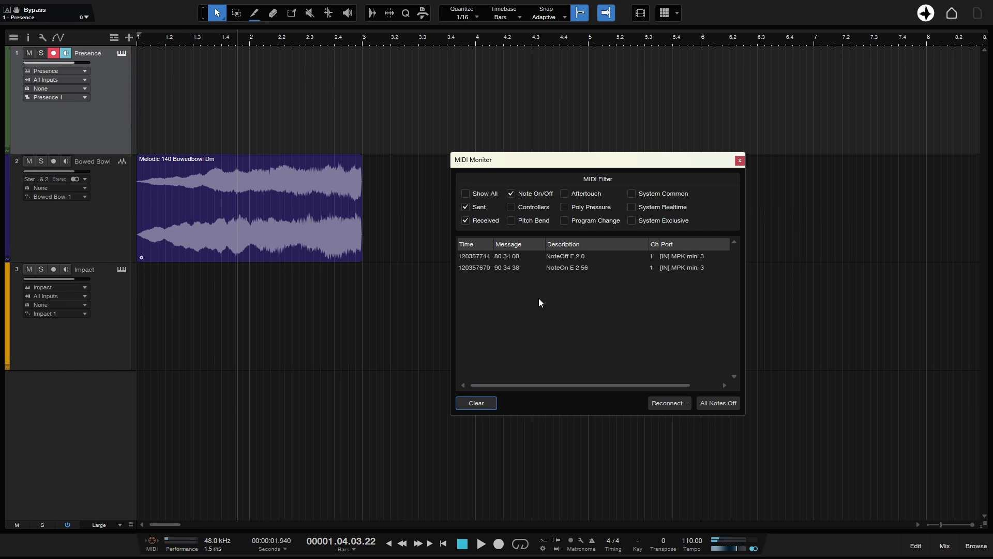
left_click(465, 194)
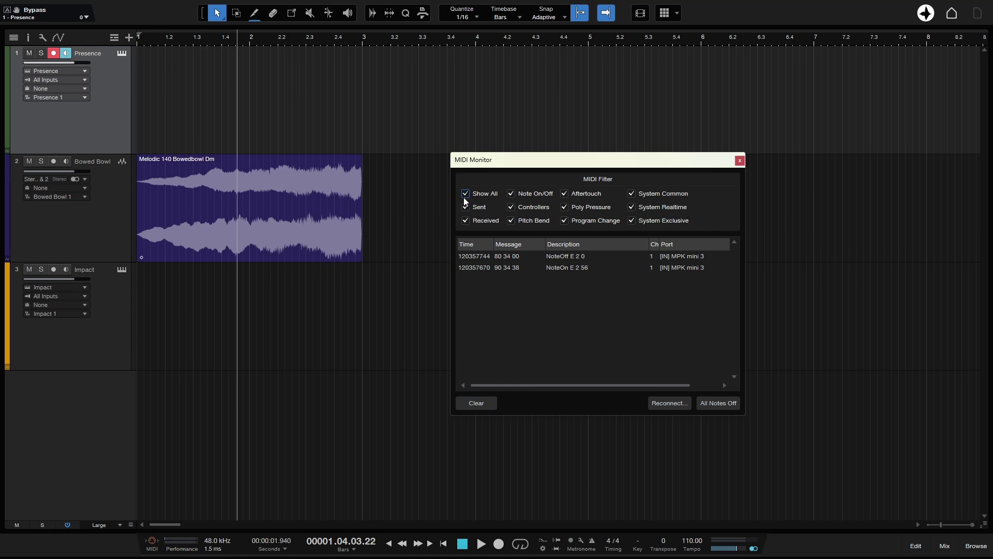
left_click(739, 161)
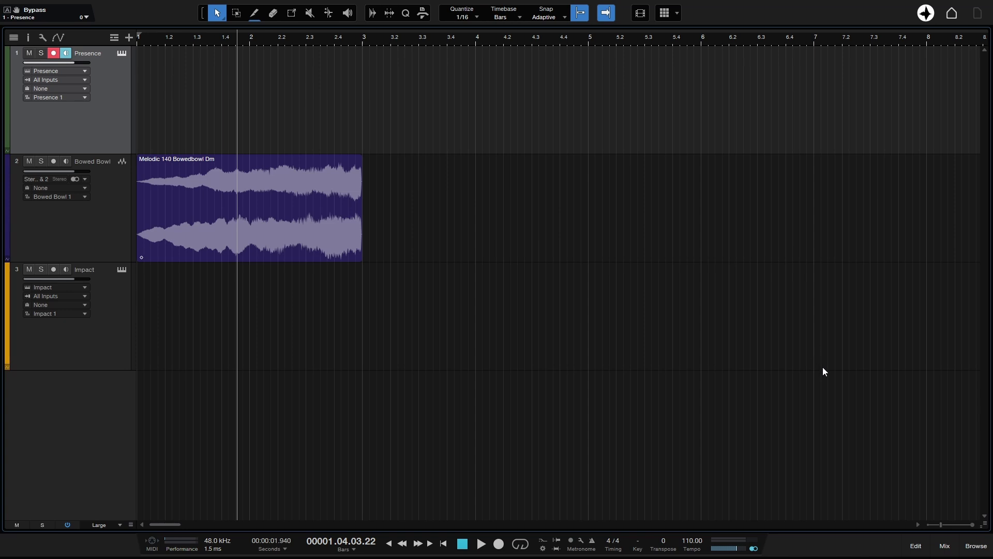
Enlarge the mixer, shrink its sends area, and inspect Presence's output and sidechain routing options.
left_click(947, 546)
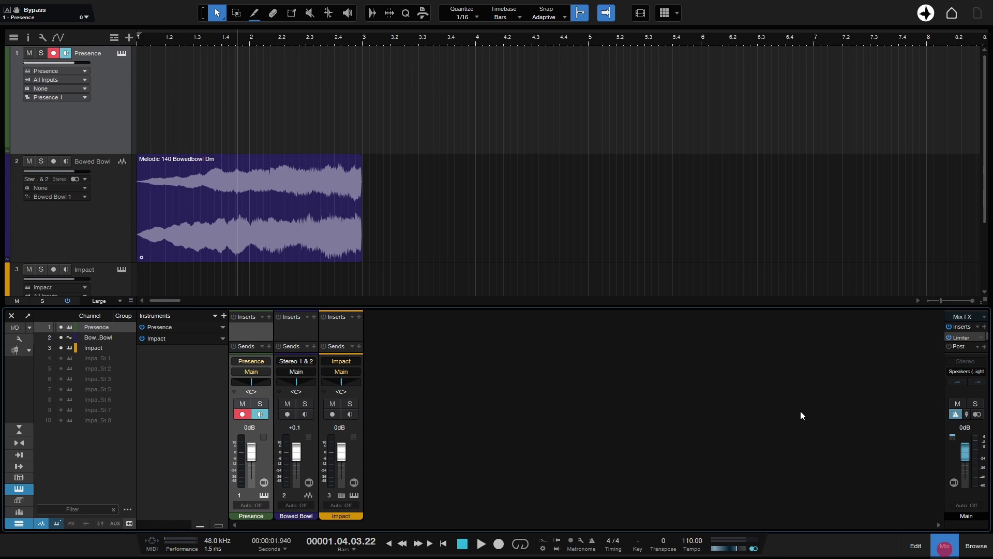
left_click_drag(560, 308, 560, 251)
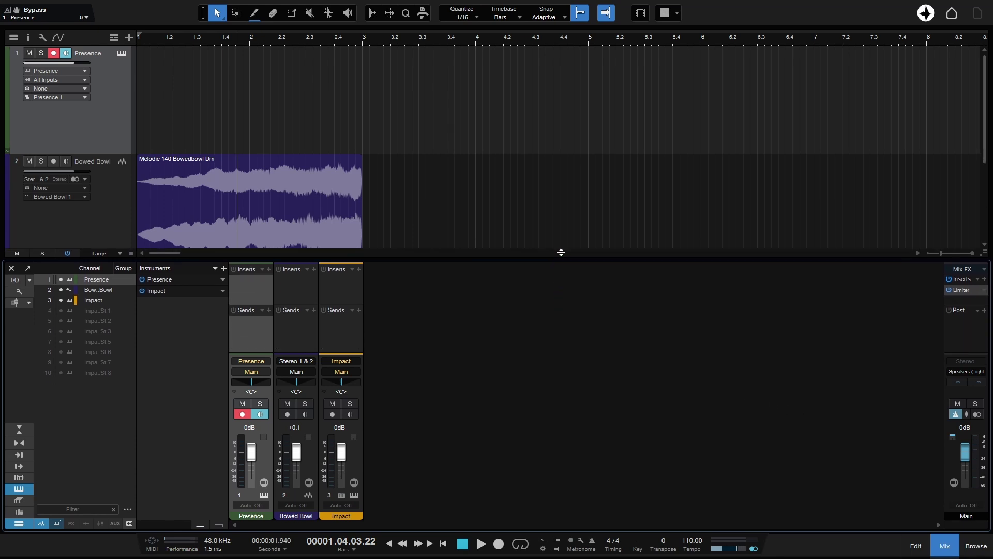
left_click_drag(334, 354, 334, 336)
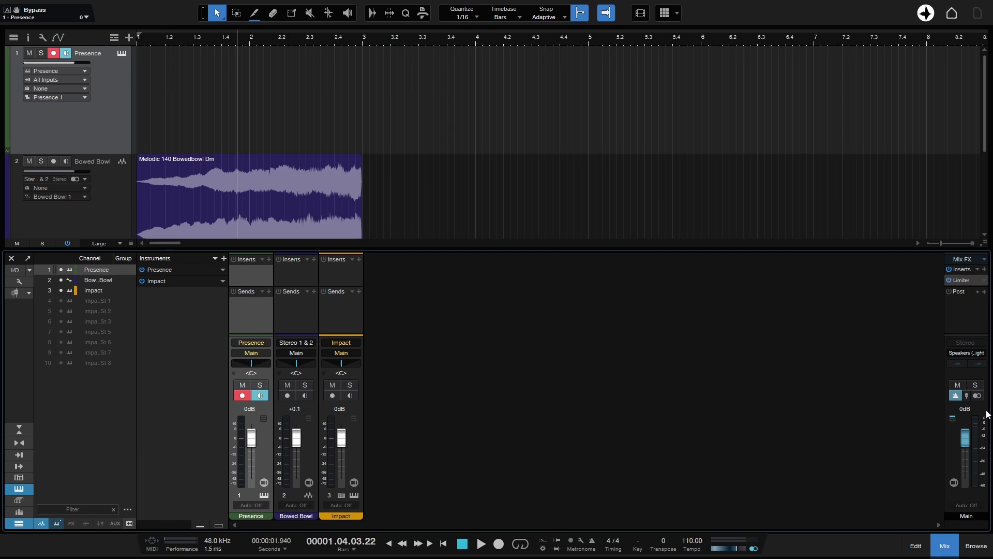
left_click(252, 354)
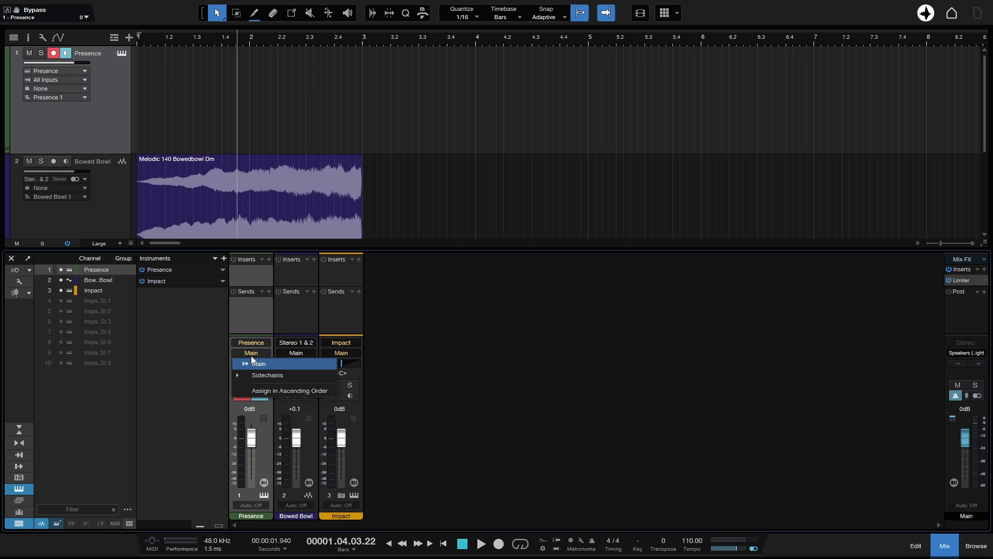
left_click(250, 376)
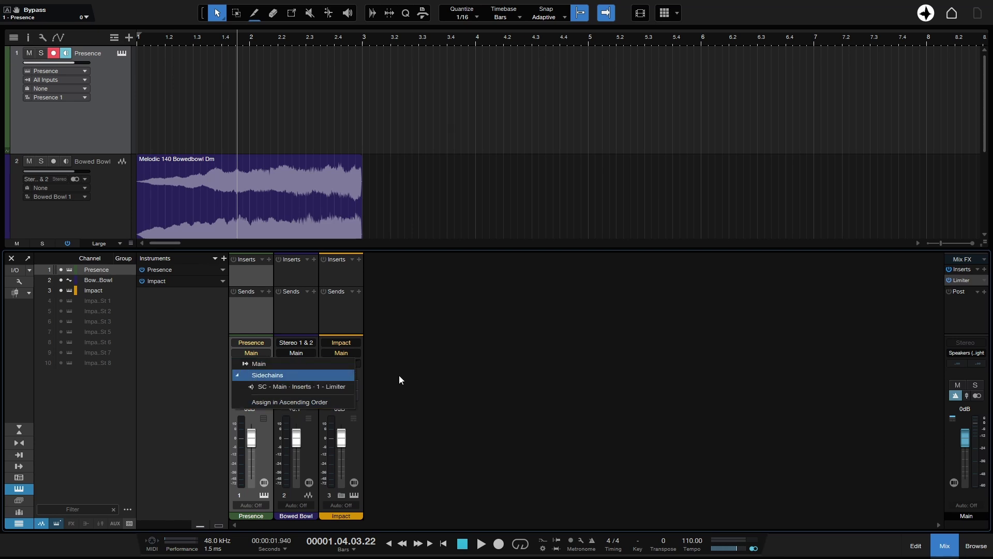
left_click(529, 371)
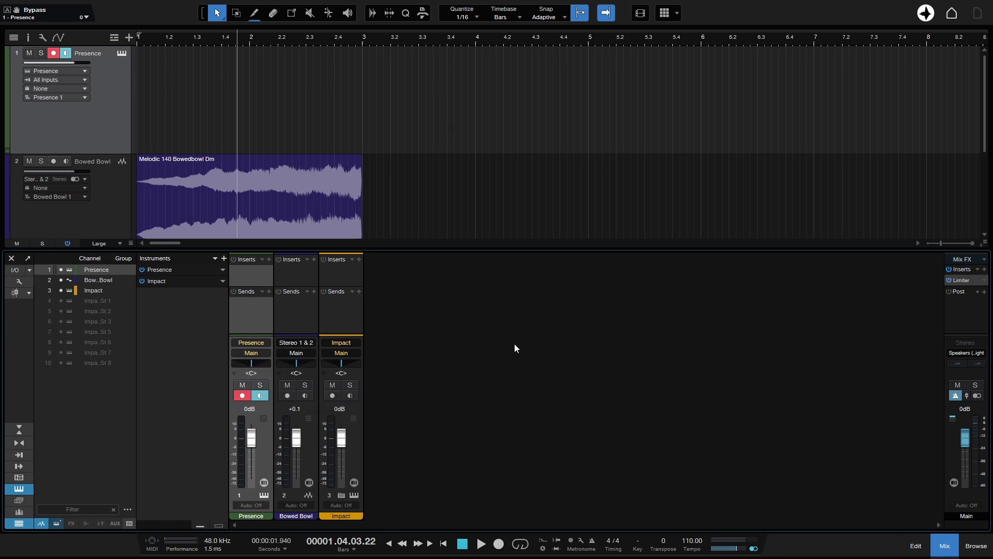
Add a bus channel from the mixer's context menu, send Presence's output to Bus 1, and mute Bus 1.
right_click(520, 349)
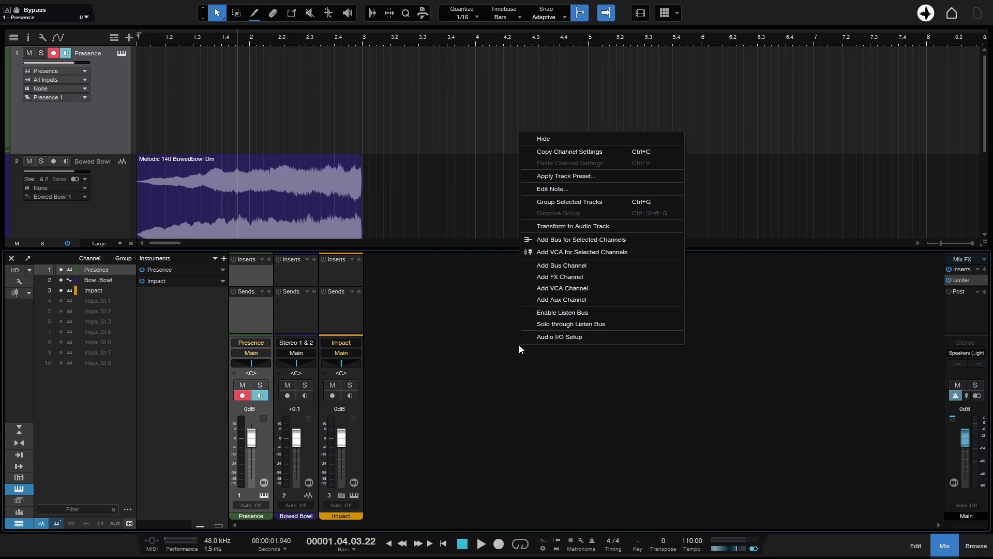
left_click(564, 265)
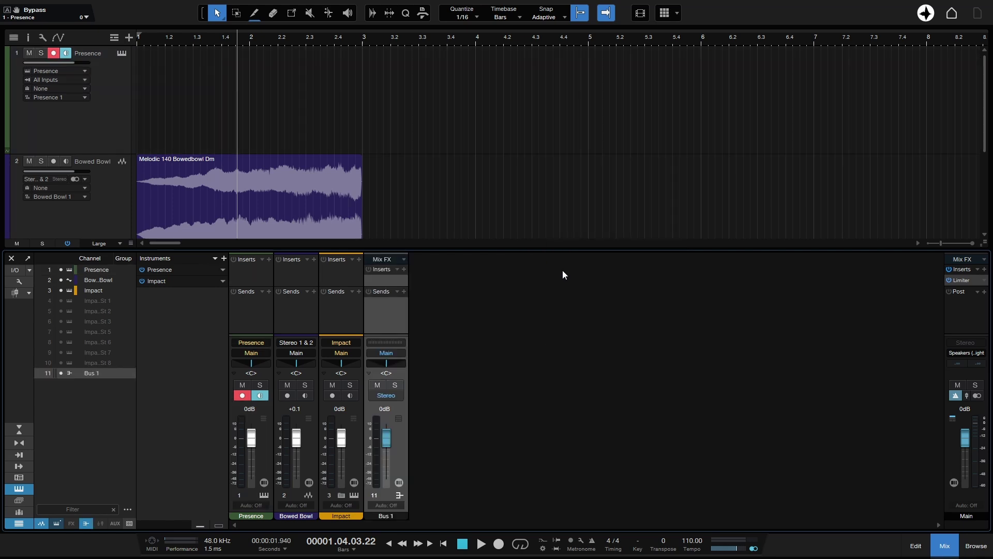
left_click(244, 355)
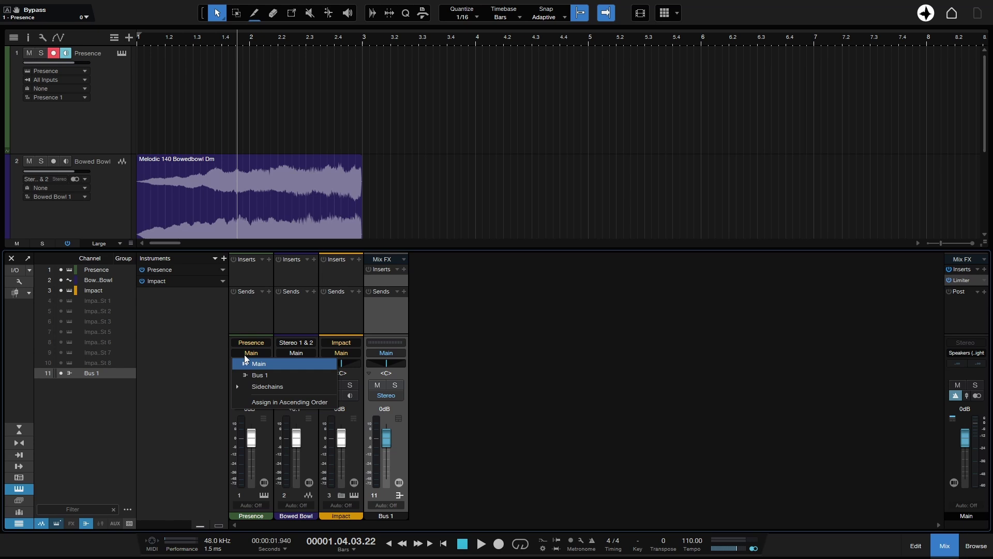
left_click(282, 377)
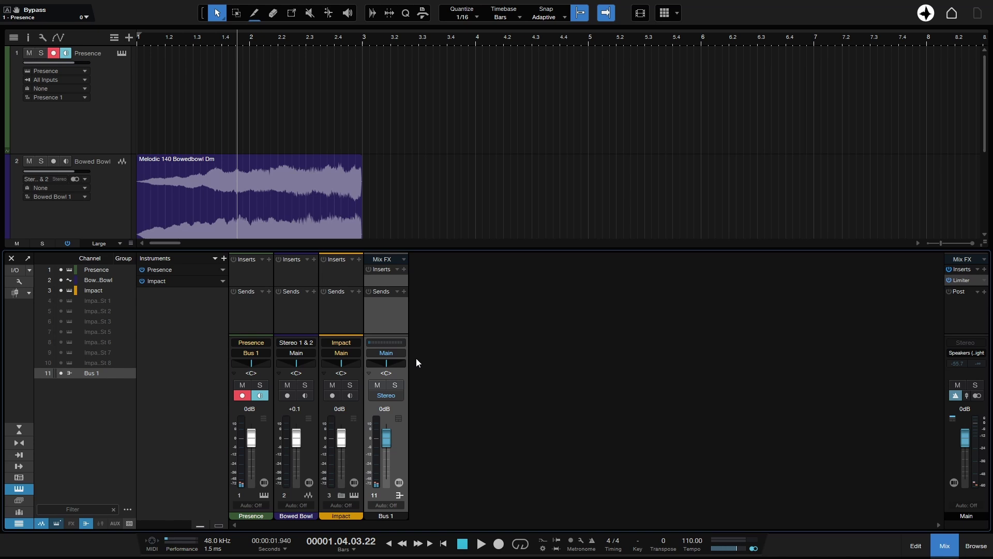
left_click(377, 385)
Hide the mixer console to show the Presence, Bowed Bowl and Impact tracks in the arrangement.
left_click(944, 545)
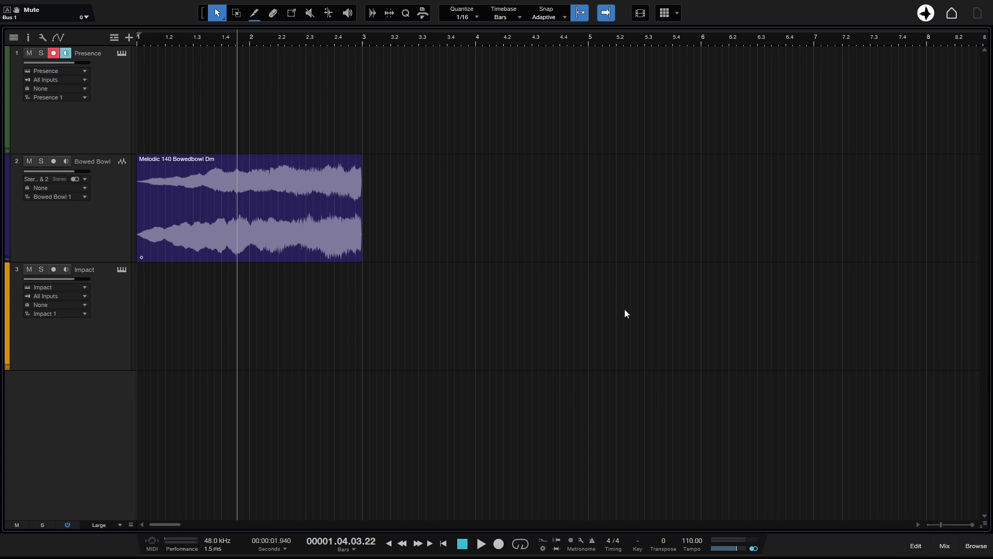